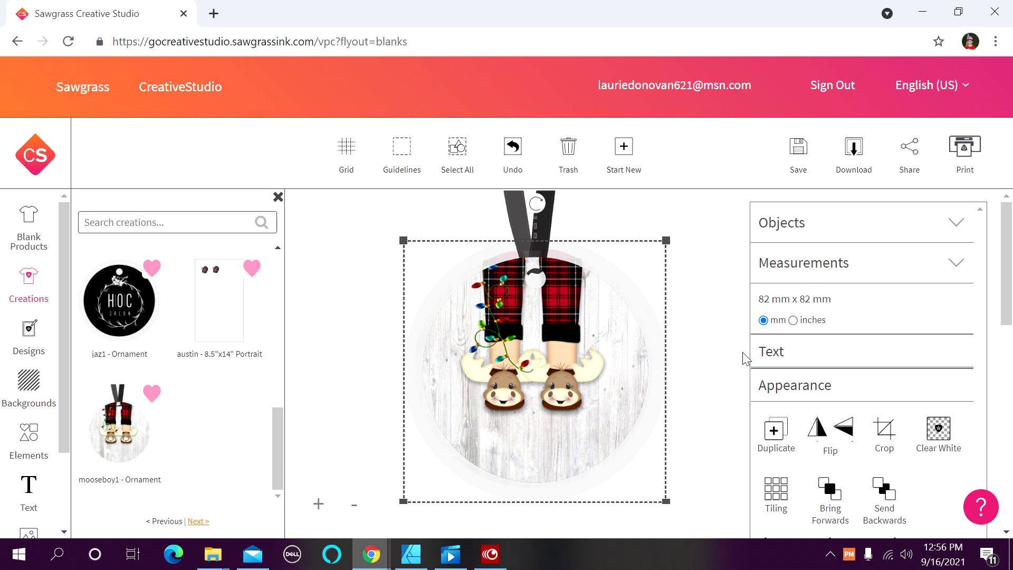
Step: Open the Print Settings dialog for the moose-slipper ornament
click(963, 148)
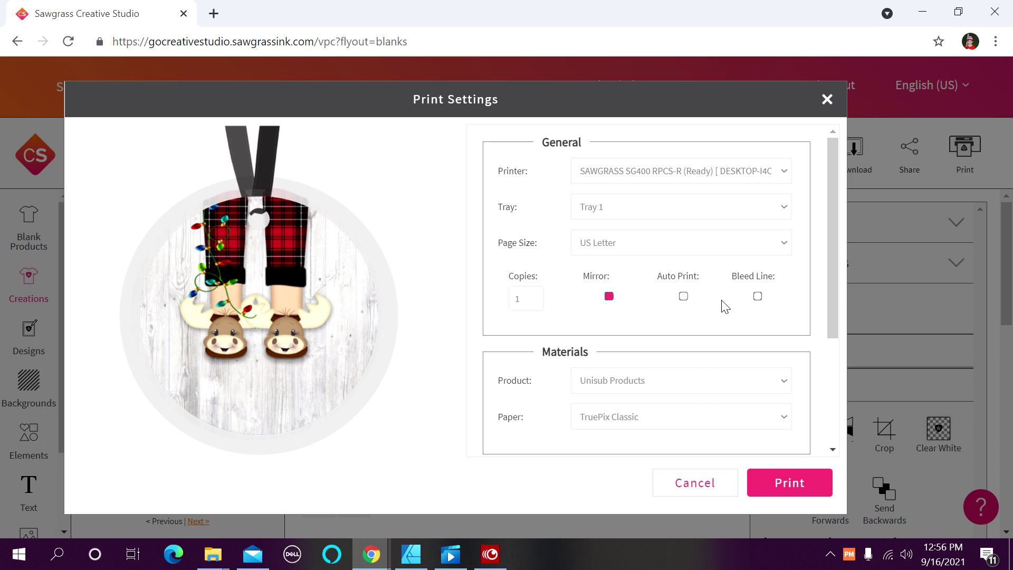
Step: Choose Ceramic / Glass product, keep TruePix Classic paper, and switch colour mode to Vivid
scroll(723, 301, down, 2)
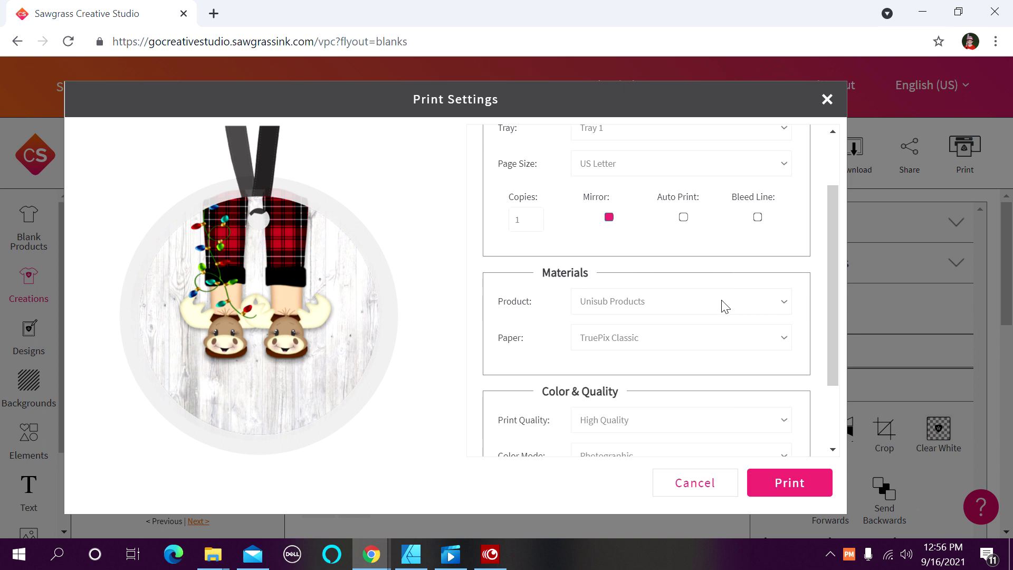
click(644, 304)
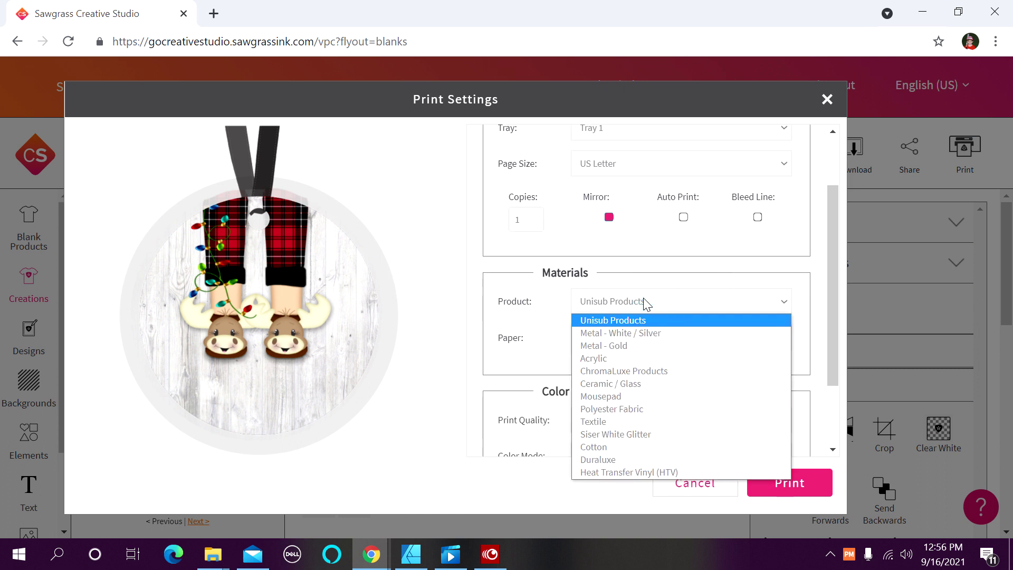
click(617, 384)
scroll(720, 300, down, 2)
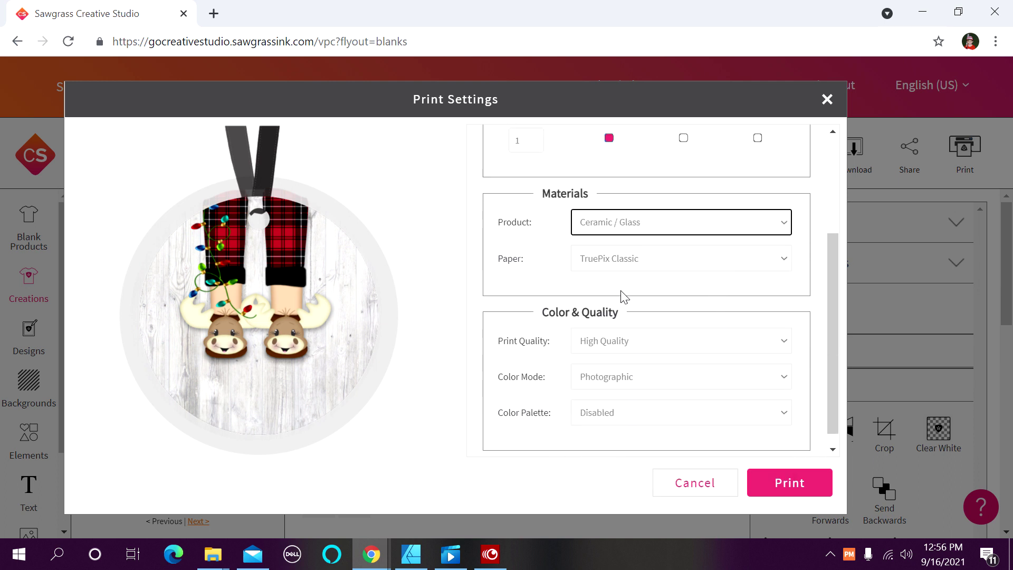
click(626, 264)
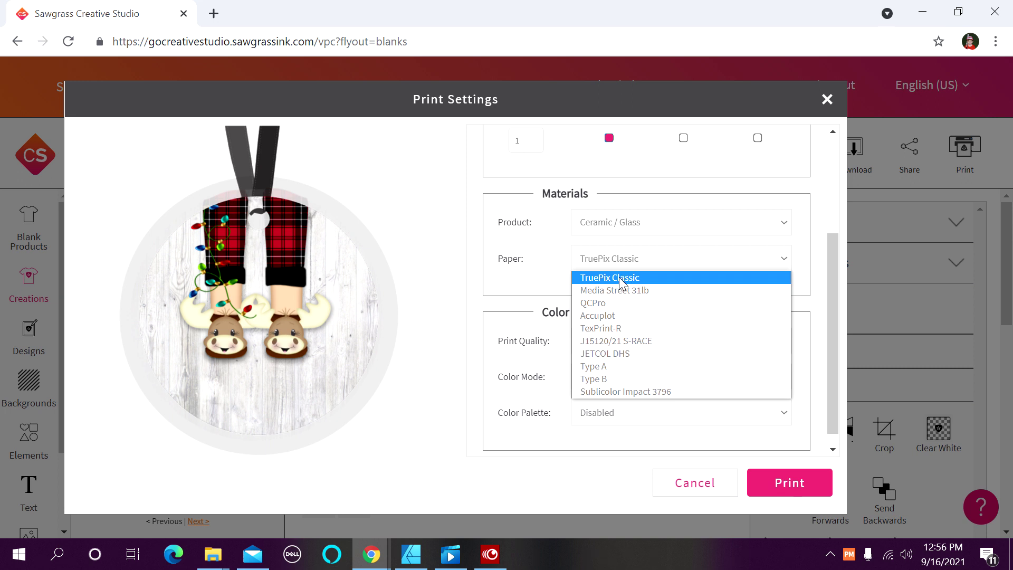
click(620, 279)
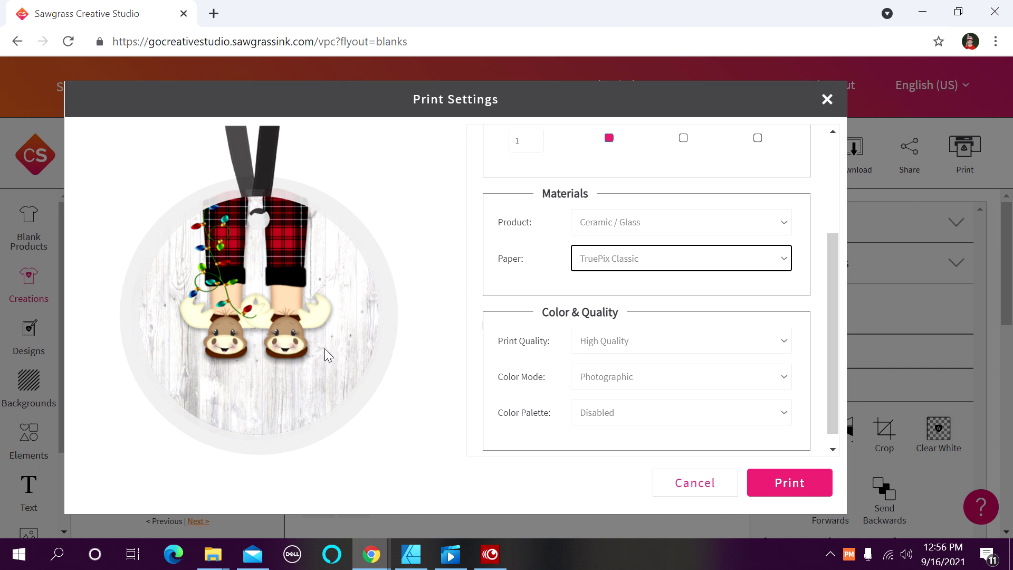
click(622, 377)
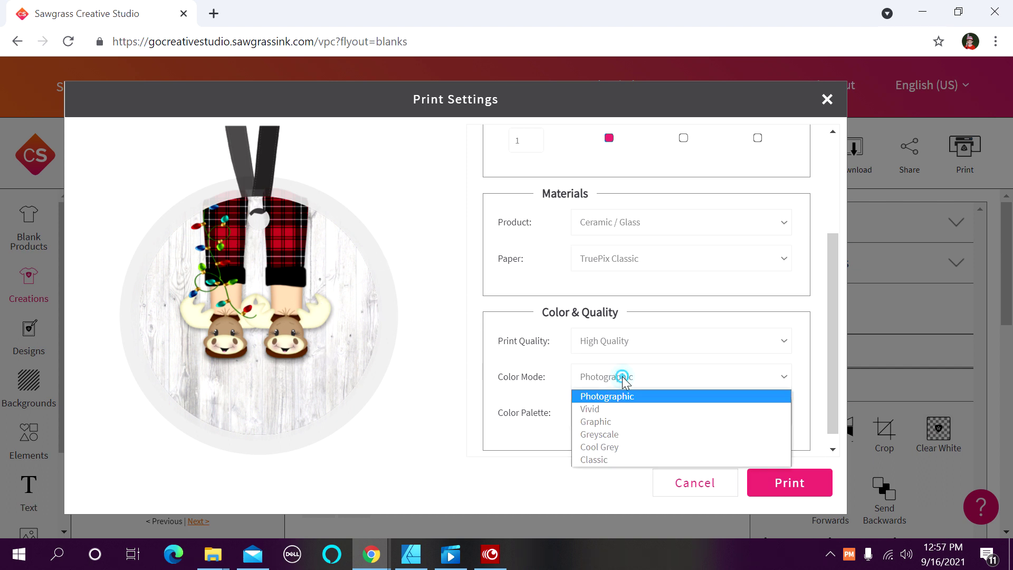
click(614, 409)
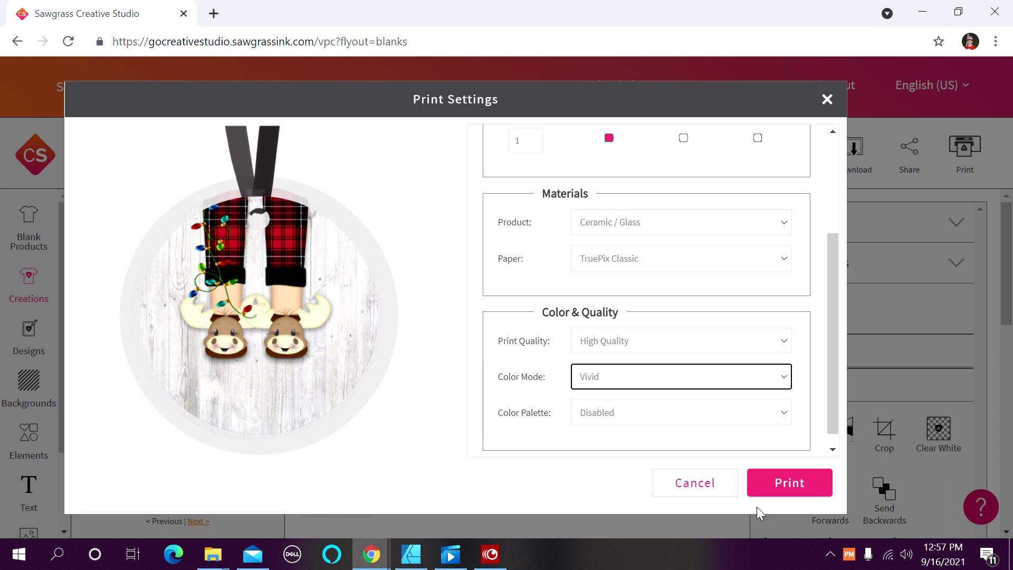
Step: Print the ornament and acknowledge the successfully queued message
click(807, 489)
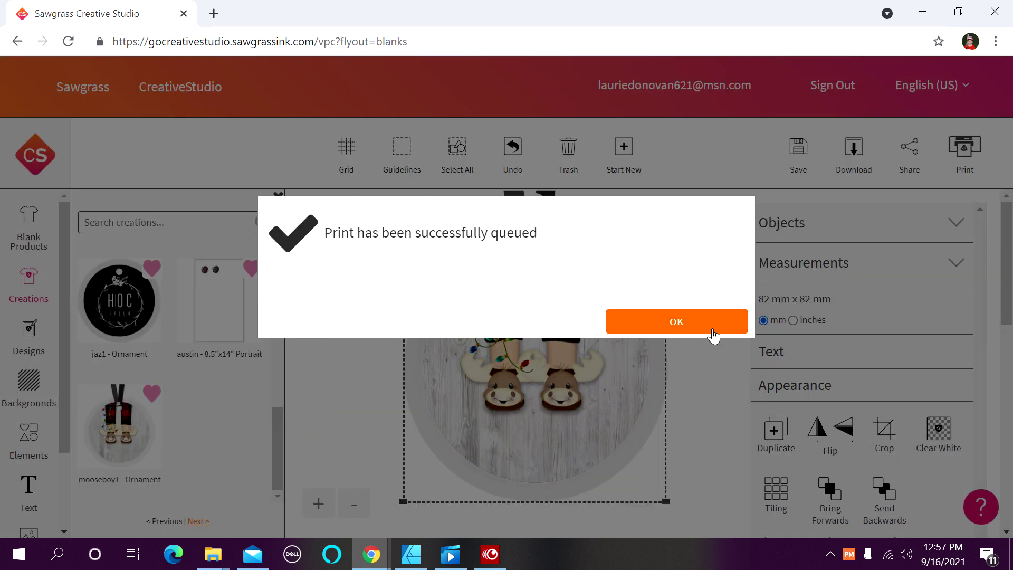
click(652, 331)
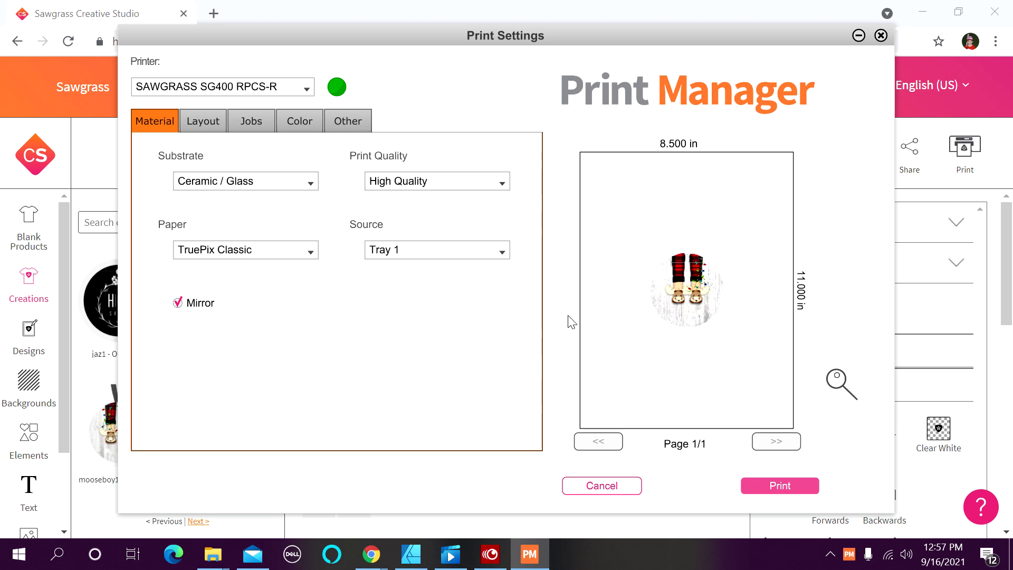
Step: Set the ornament to 2 copies with 0.2 in spacing, then cancel Print Manager
click(251, 121)
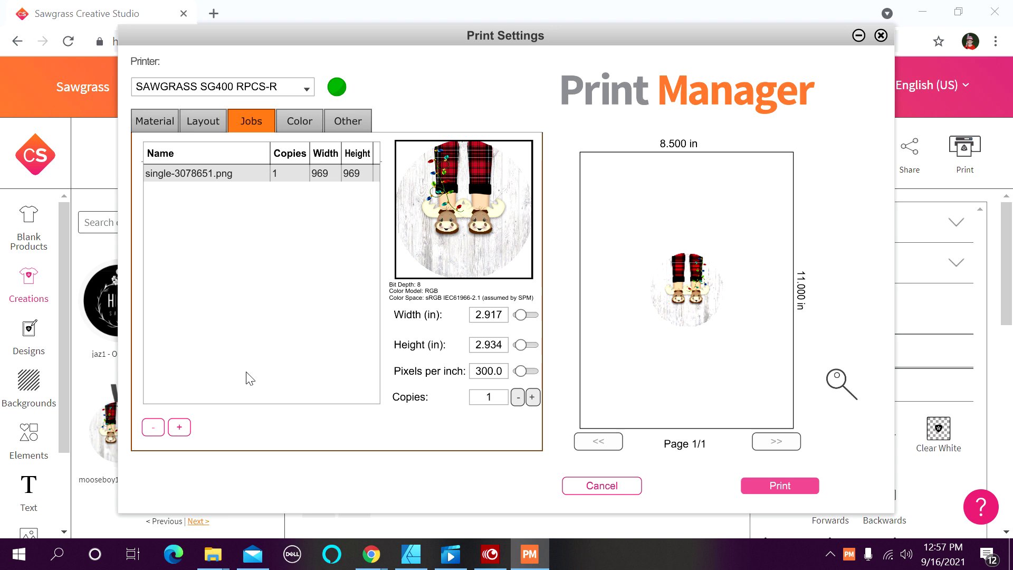
click(531, 397)
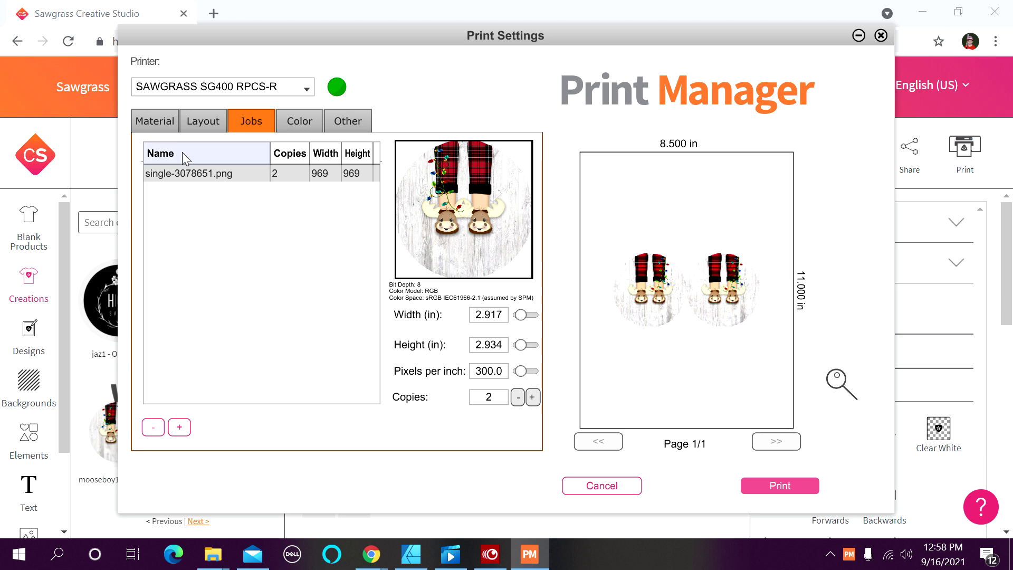
click(200, 124)
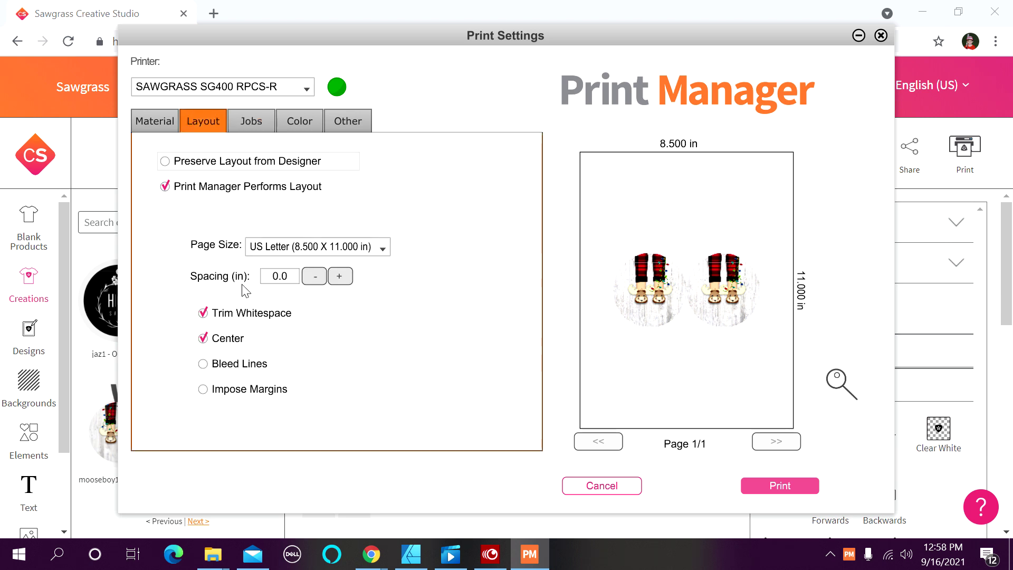
click(340, 276)
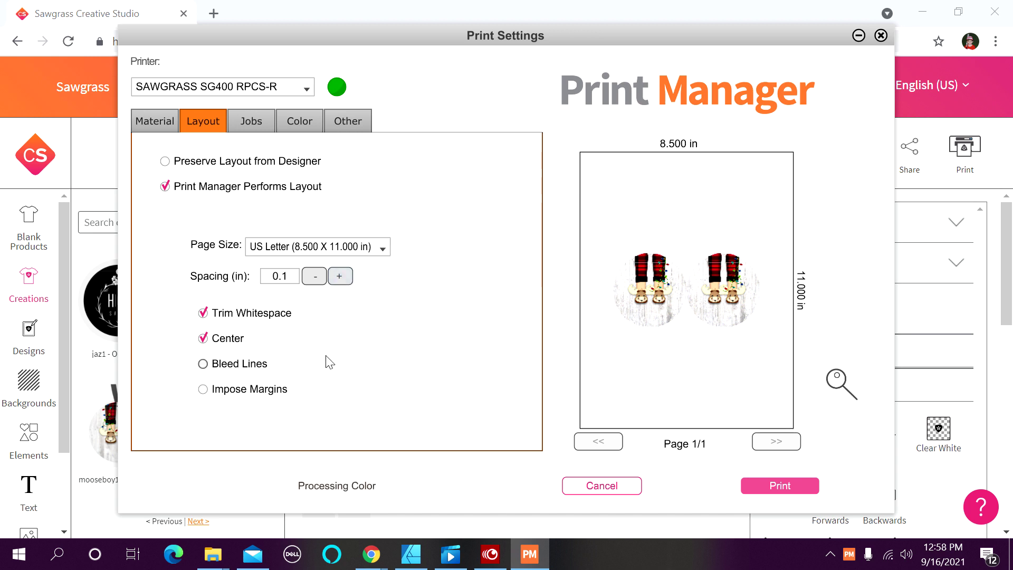
click(339, 276)
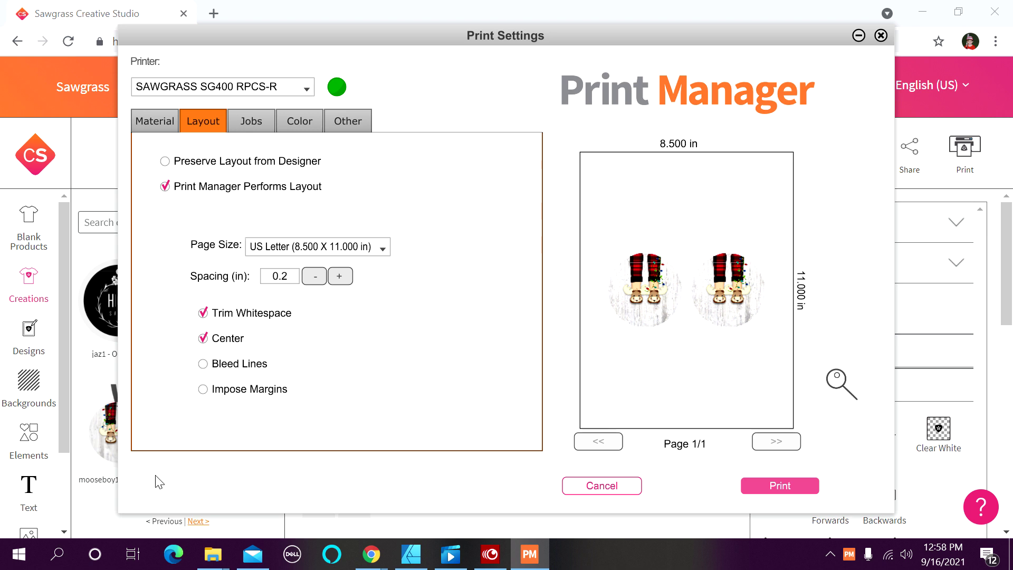
click(575, 485)
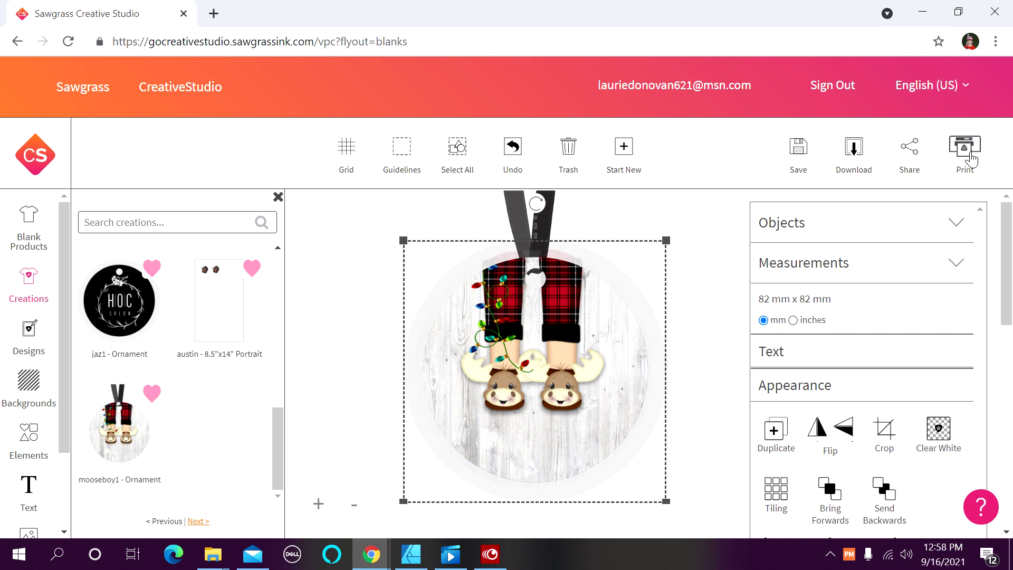
Step: Reopen Print Settings and choose Ceramic / Glass product with Vivid colour mode
click(965, 153)
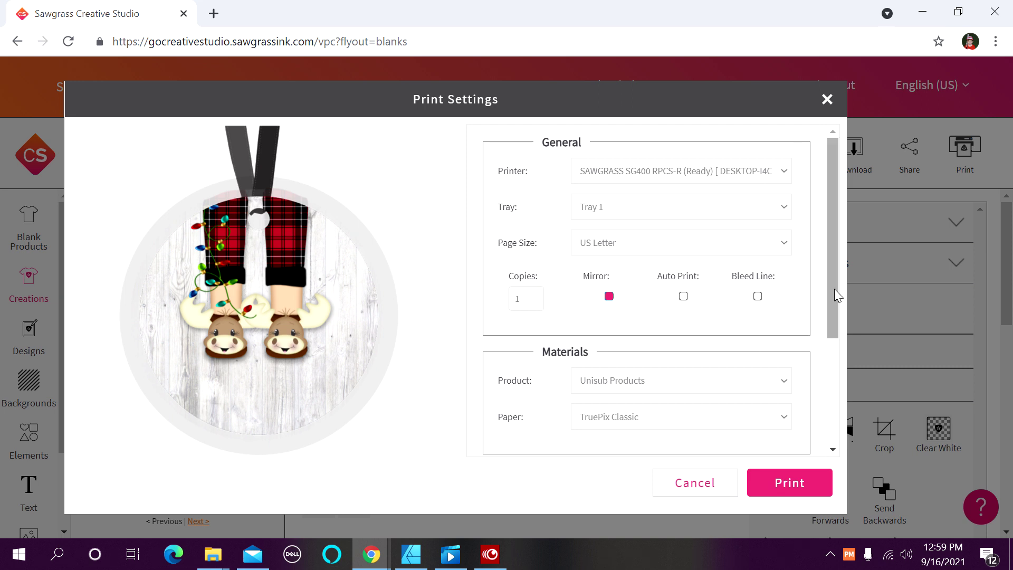
drag(828, 193, 827, 275)
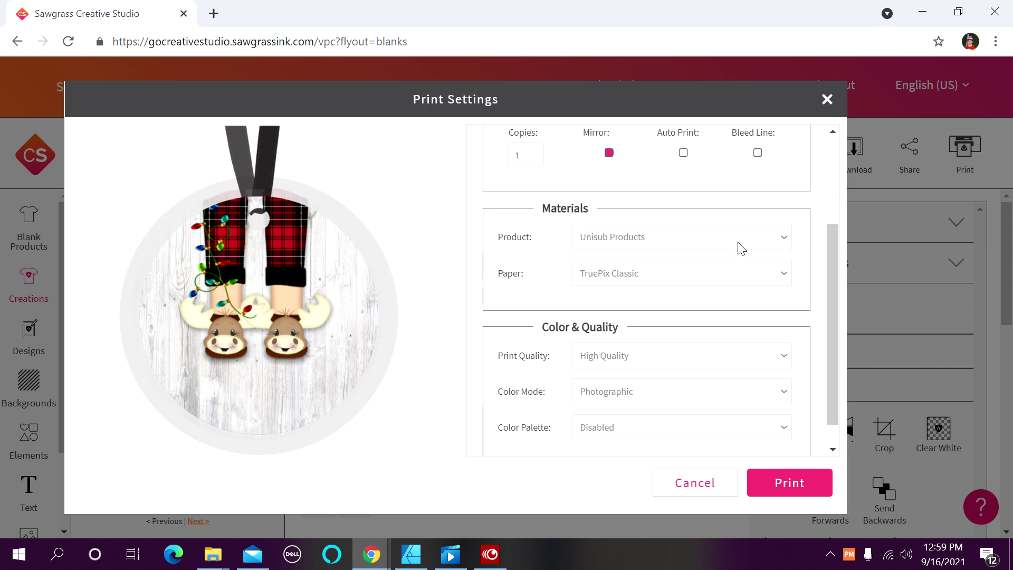
click(651, 237)
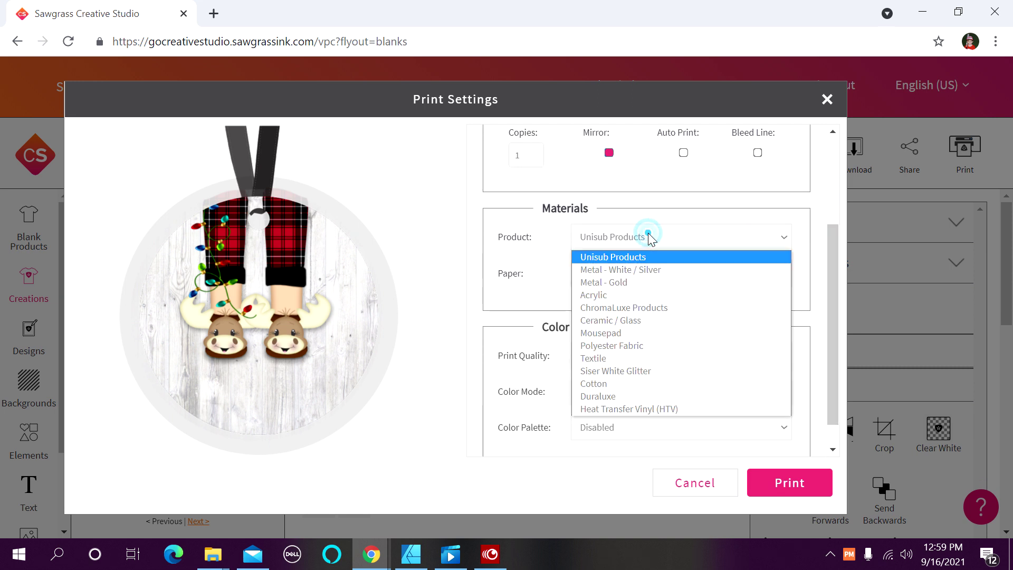
click(630, 320)
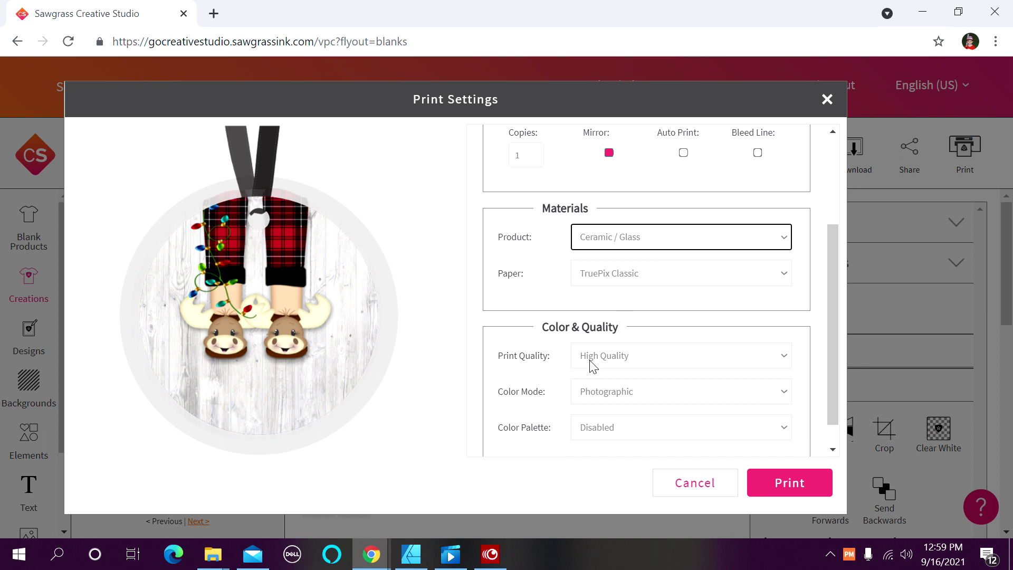
click(619, 396)
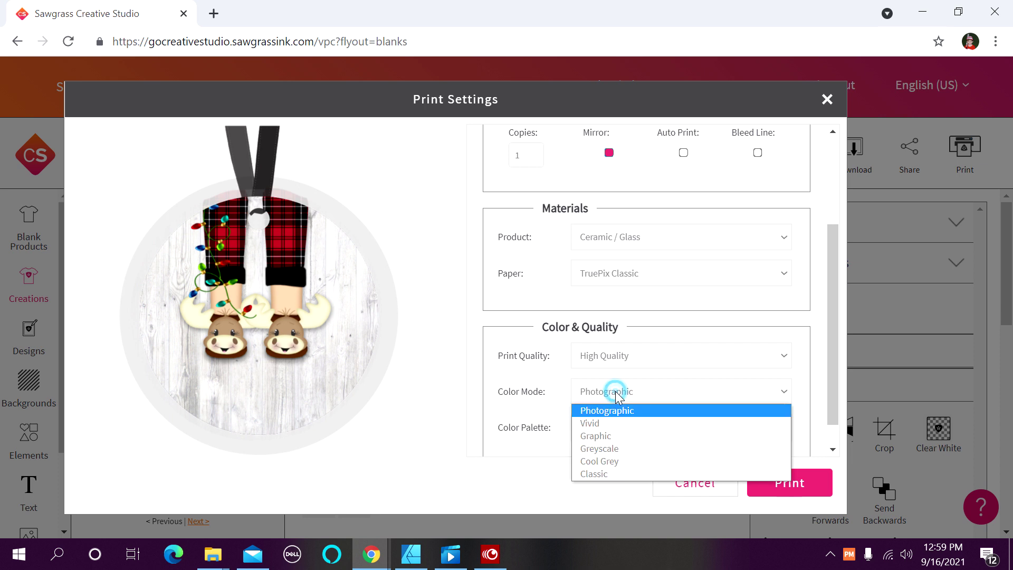
click(607, 423)
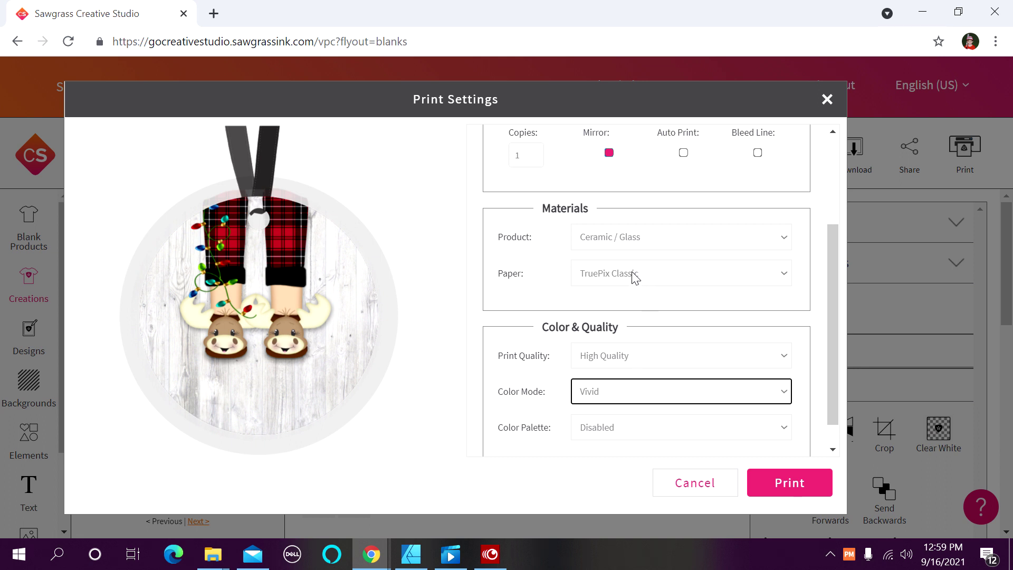
scroll(633, 274, up, 3)
scroll(643, 317, down, 3)
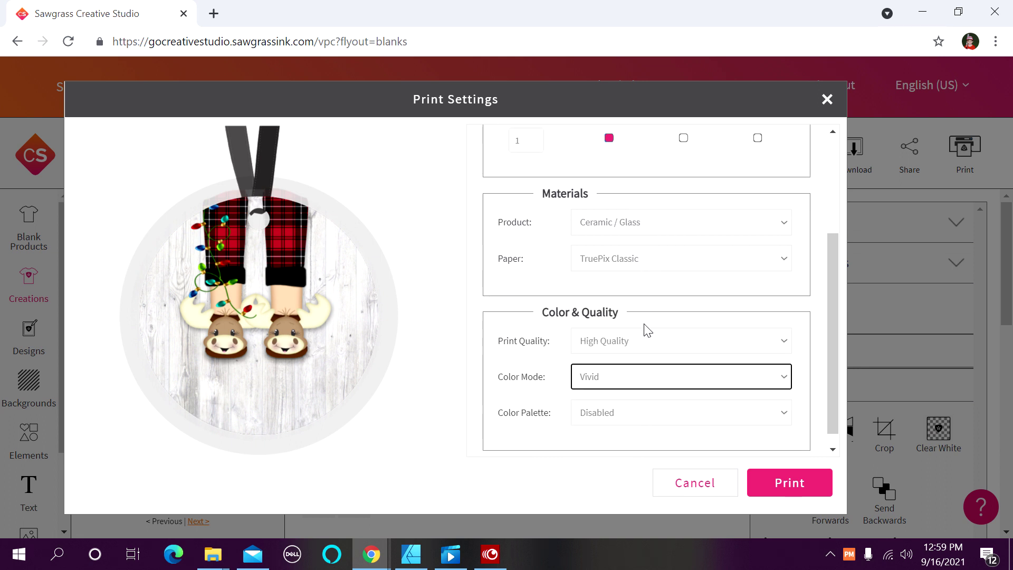
Step: Print the moose ornament and confirm the queued message
click(801, 490)
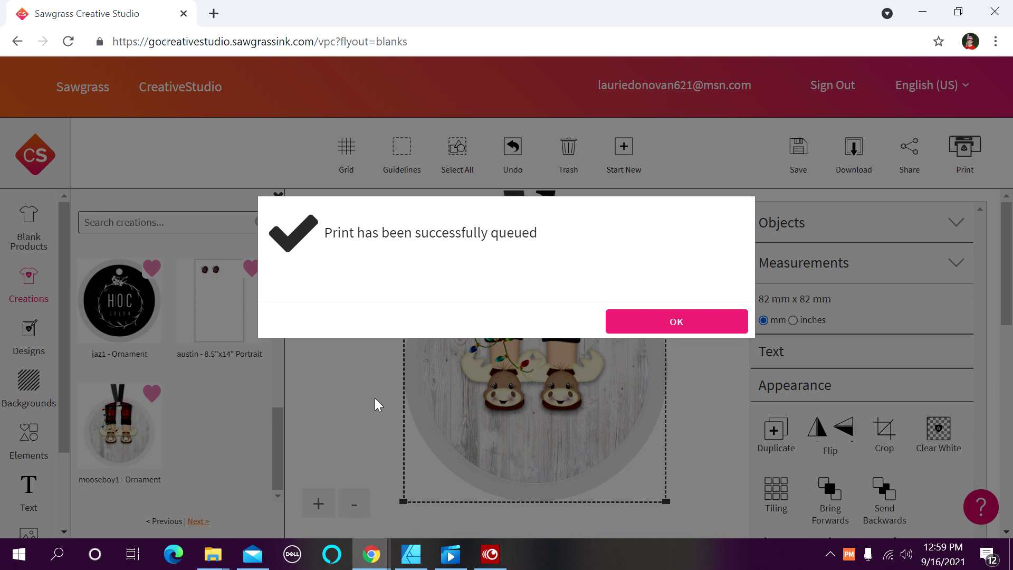
click(705, 320)
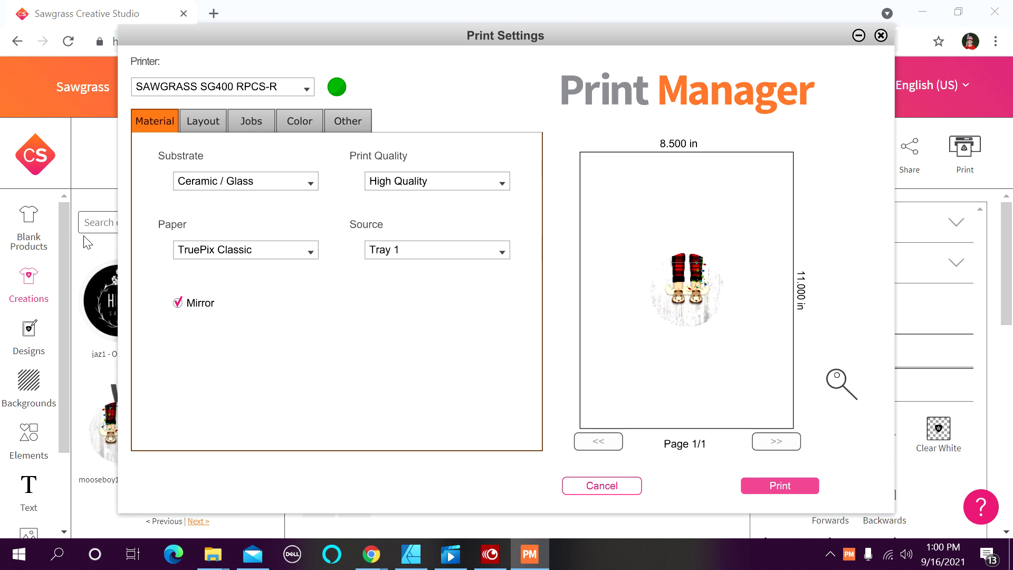
Step: Check the single moose ornament job on the Jobs tab, then minimize Print Manager
click(245, 121)
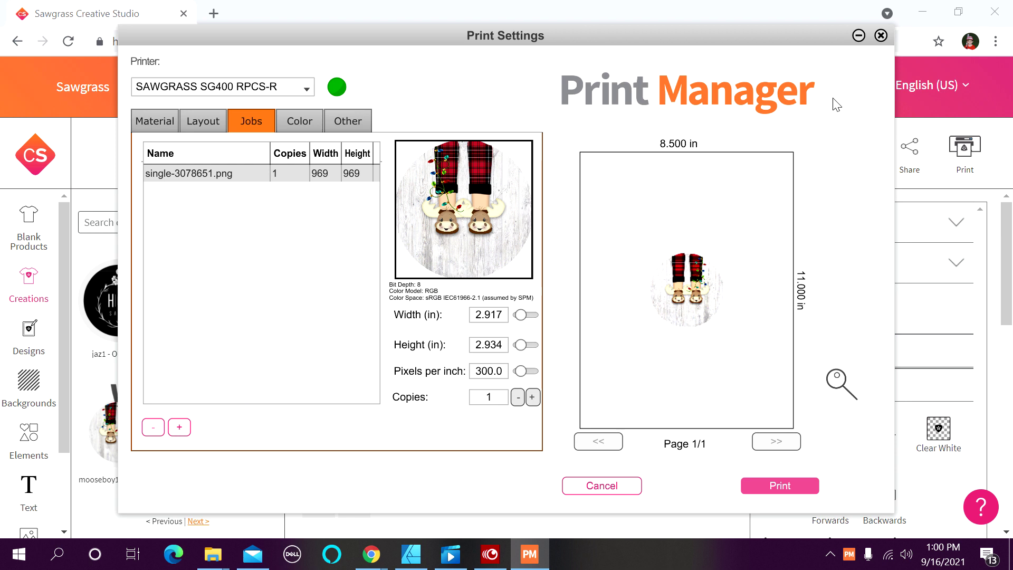
click(858, 36)
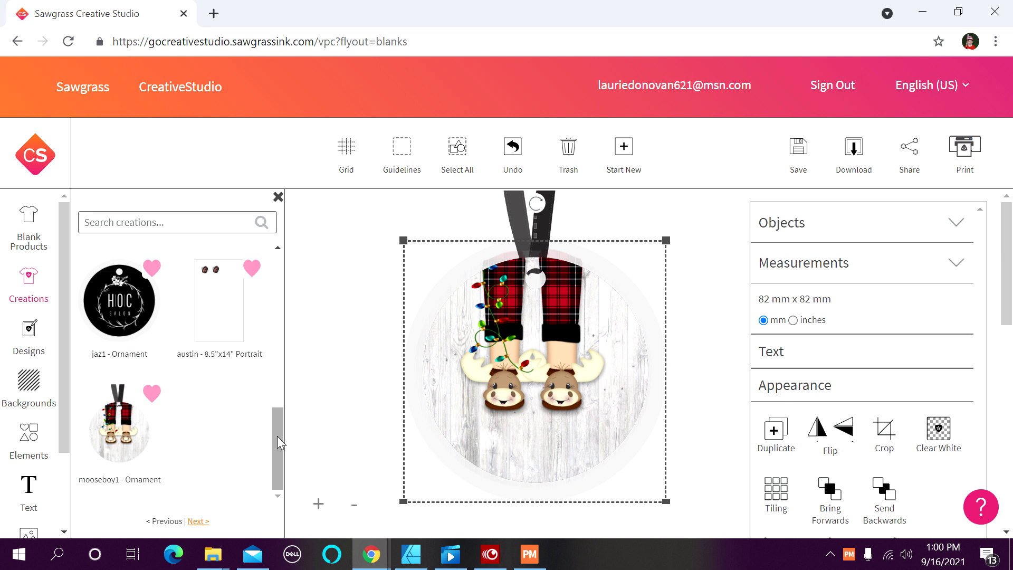
Step: Load the jaz1 HOC Salon ornament, view its Est 2020 back, then return to the front
click(119, 303)
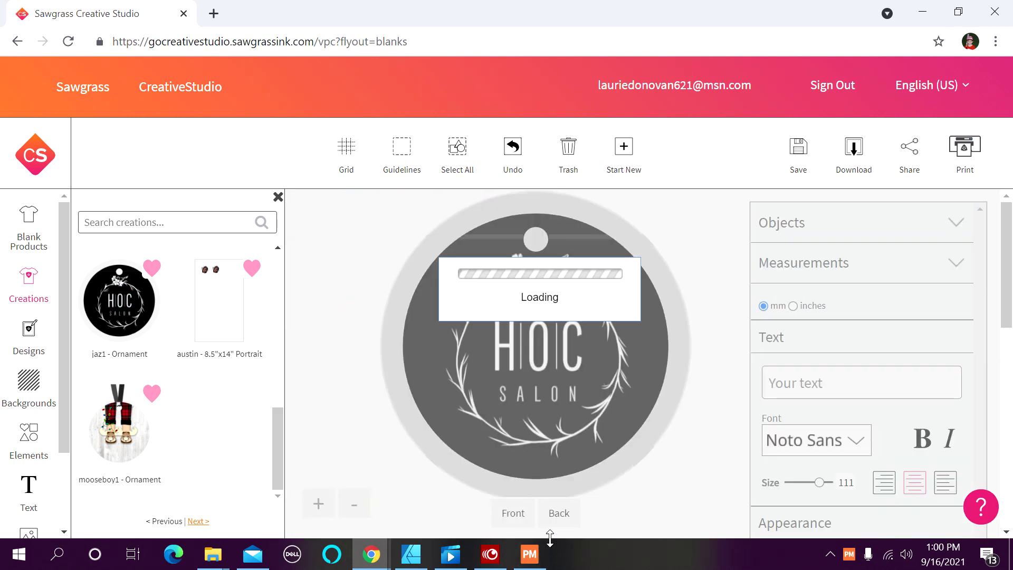
click(557, 516)
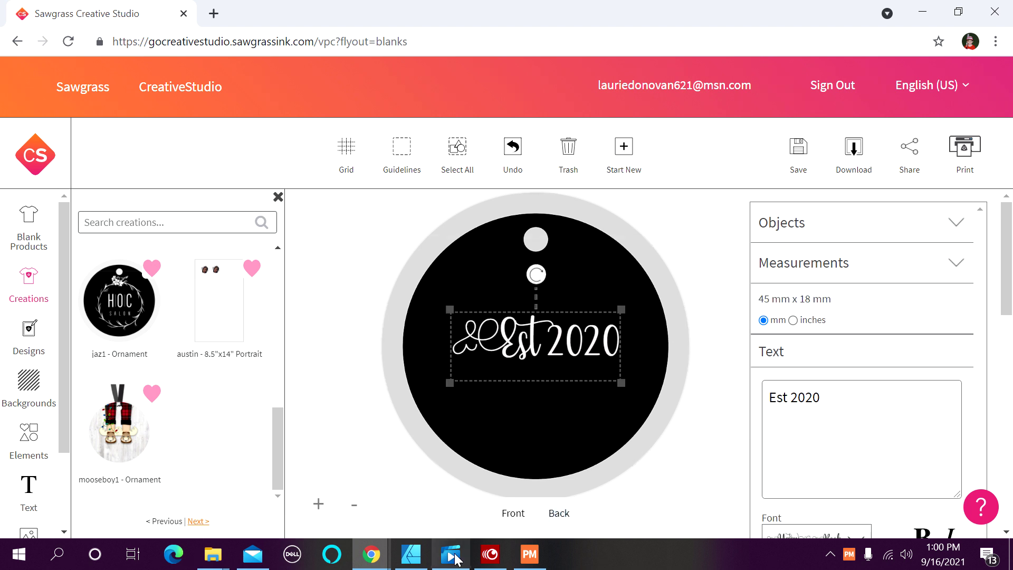
click(513, 514)
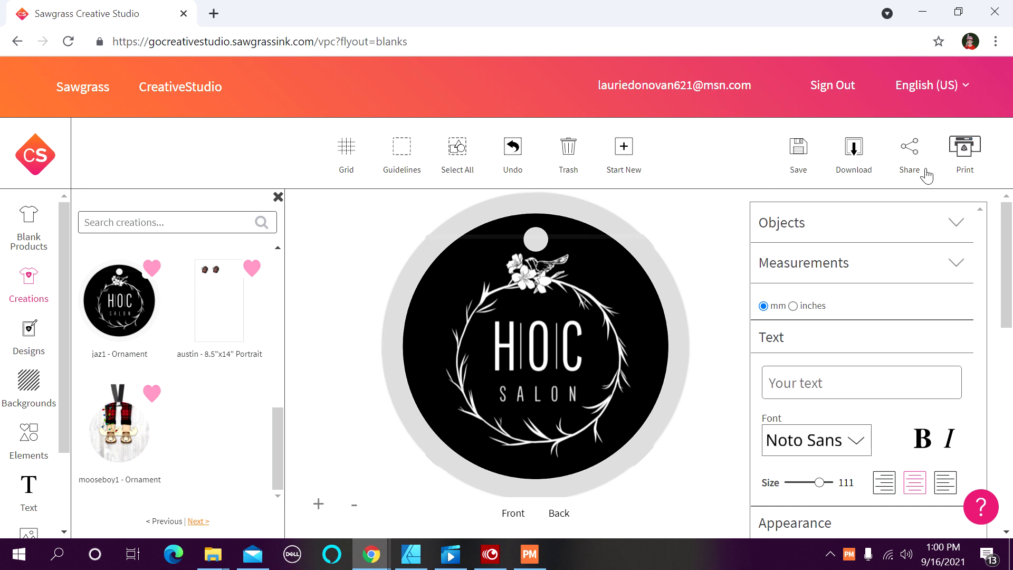
click(963, 154)
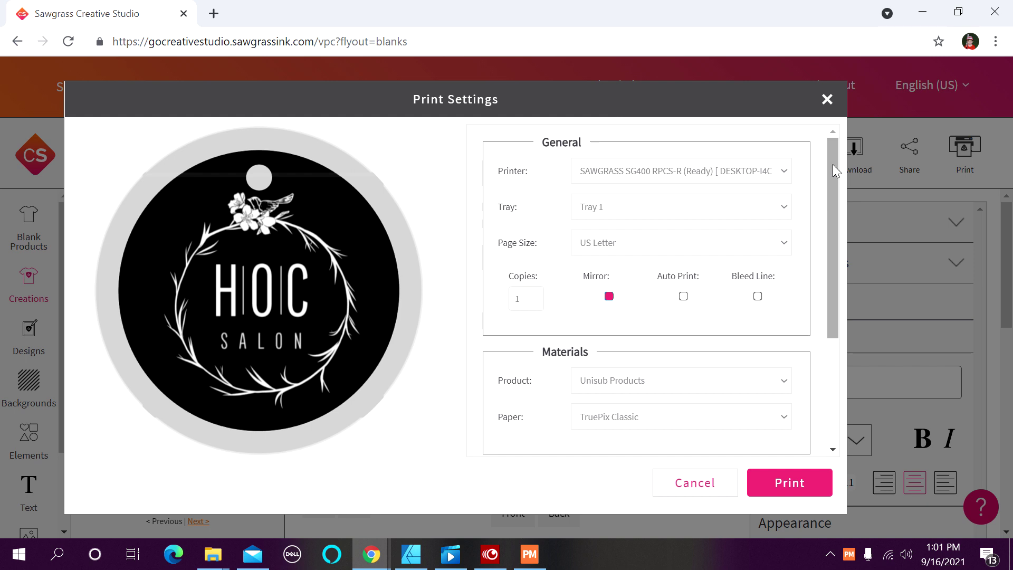
Step: Print the HOC Salon ornament with Ceramic / Glass product and Vivid colour mode
drag(832, 164, 825, 268)
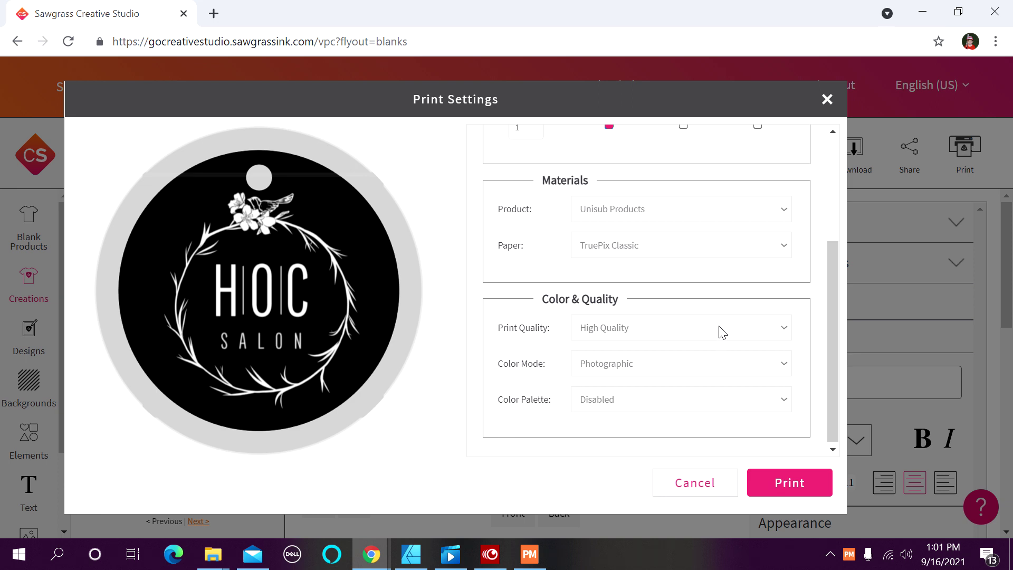
click(635, 209)
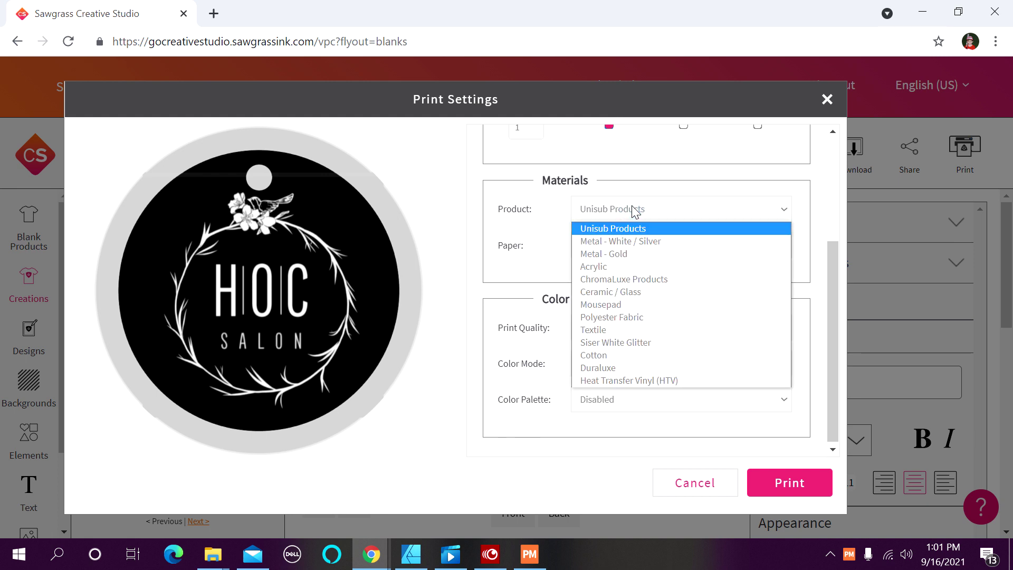
click(601, 292)
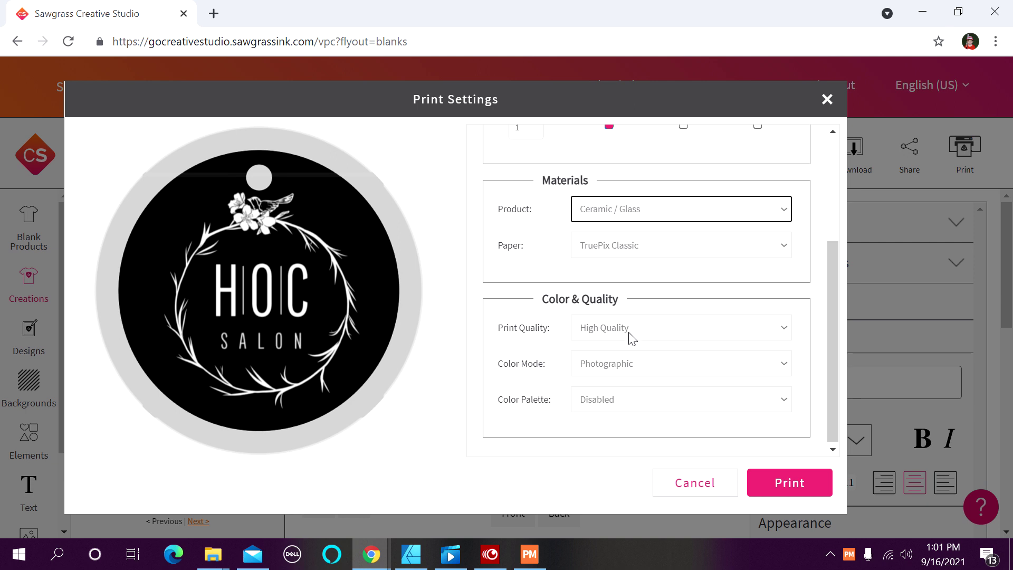
click(617, 372)
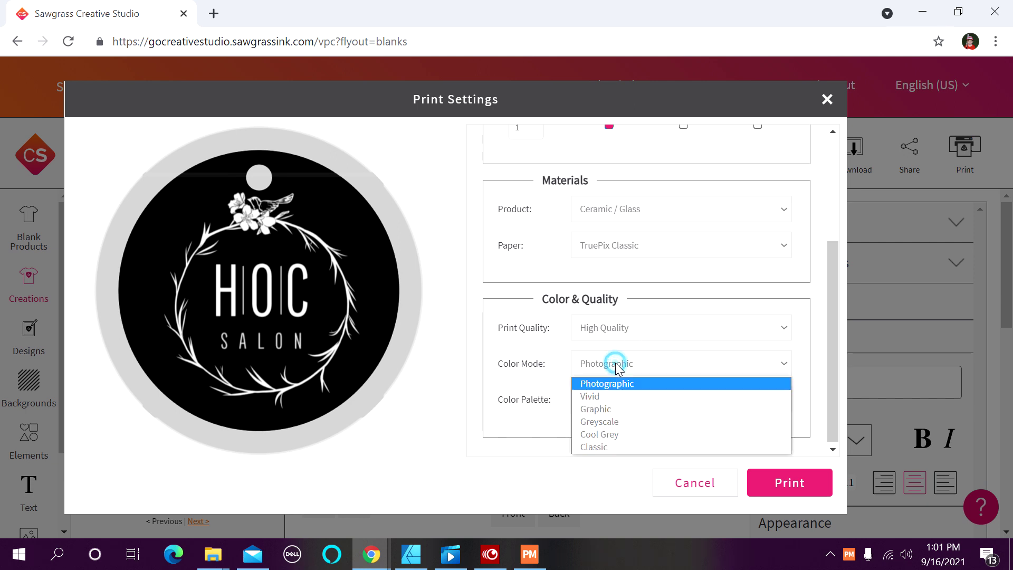
click(594, 401)
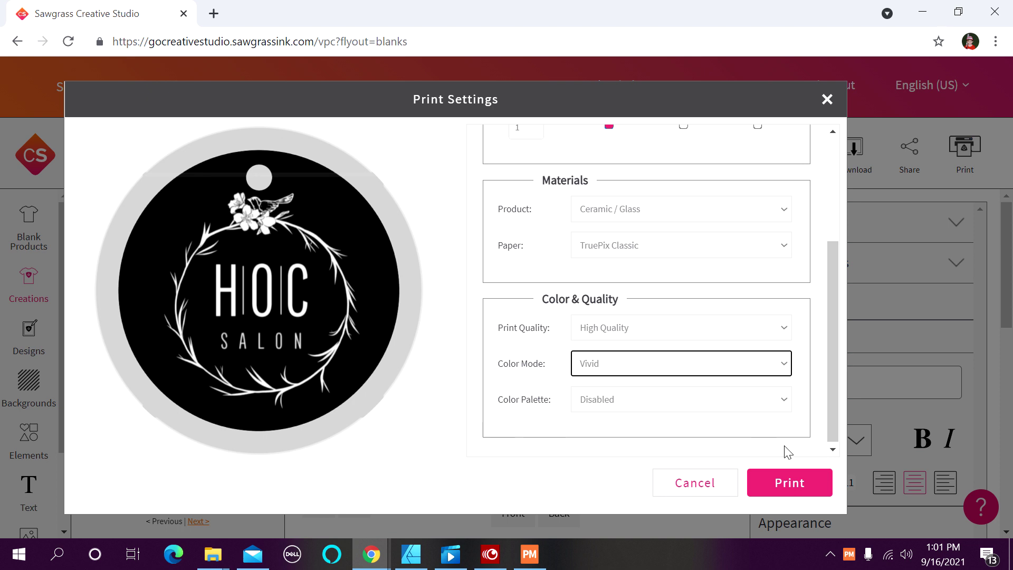
click(781, 496)
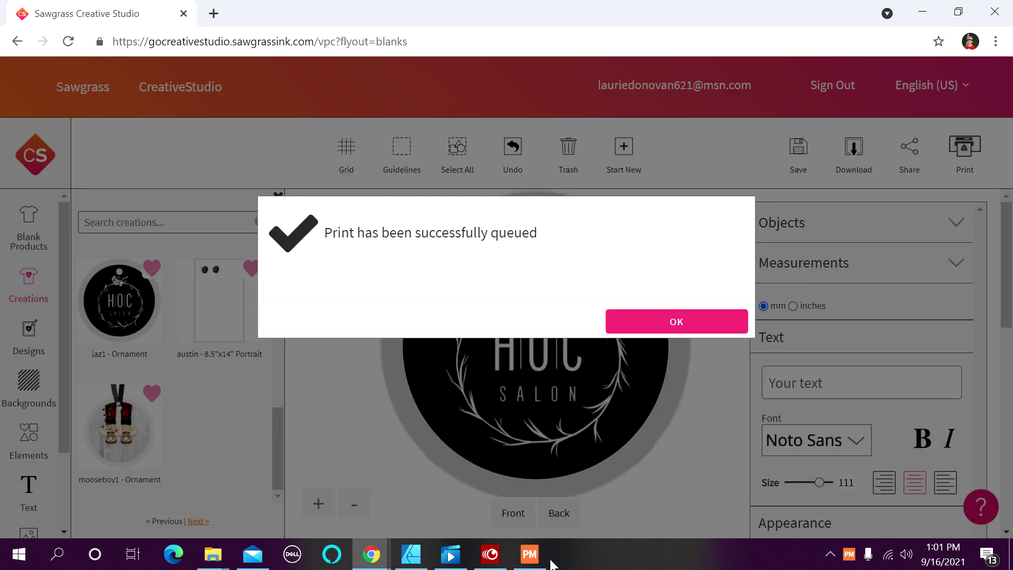
Step: In Print Manager's Layout tab, raise the spacing between the three designs to 0.1 in
click(529, 554)
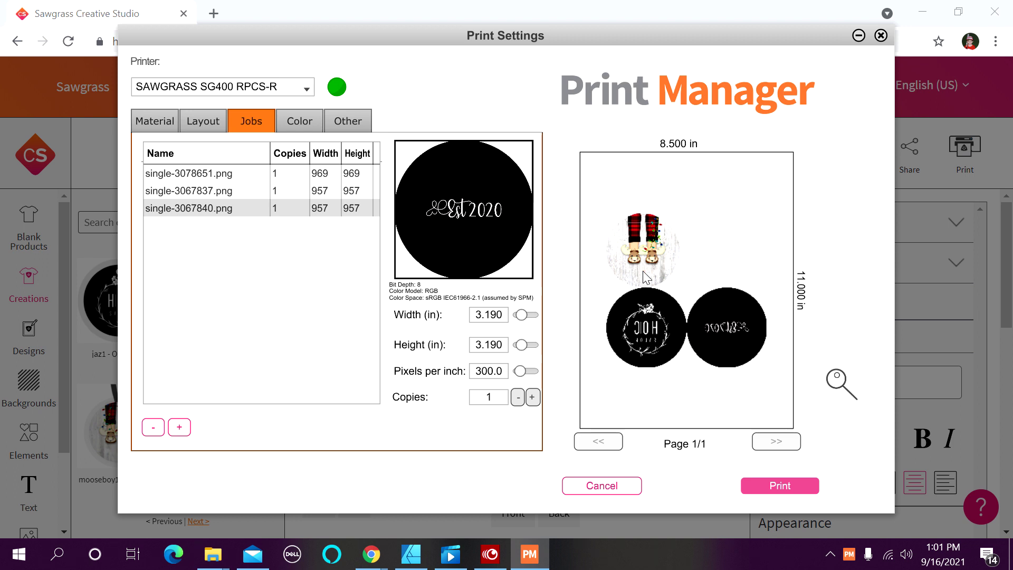
click(217, 123)
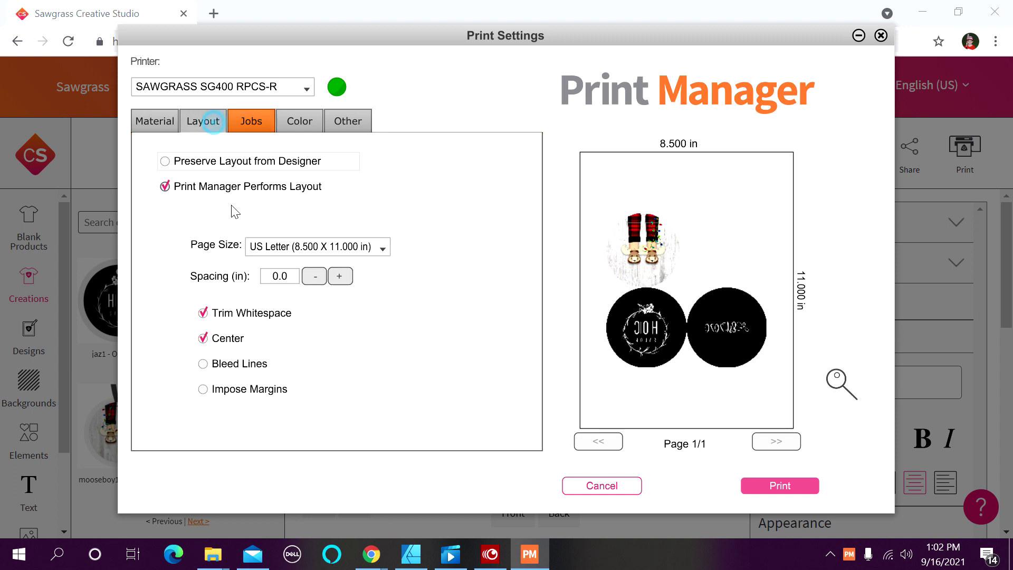
click(346, 273)
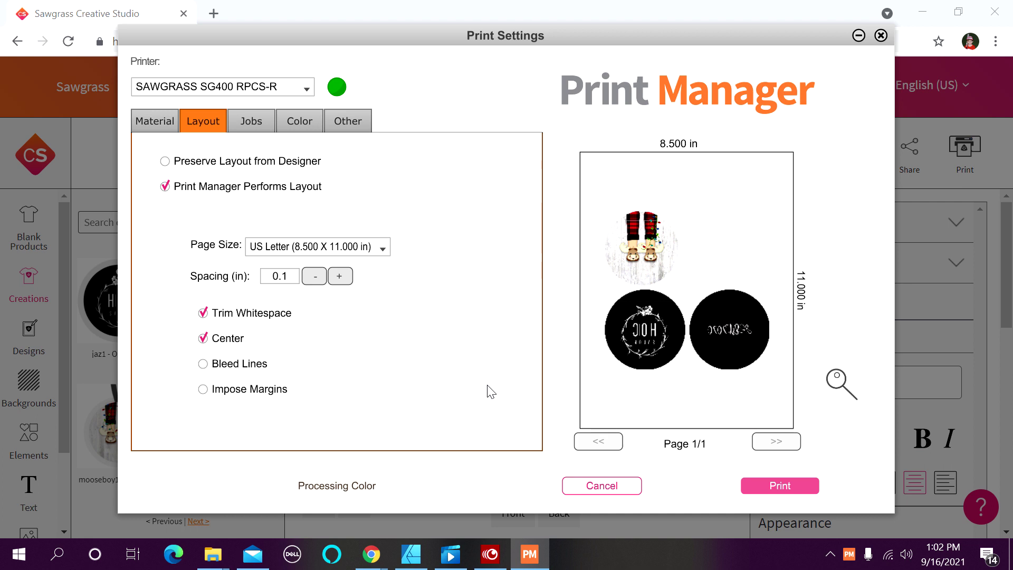